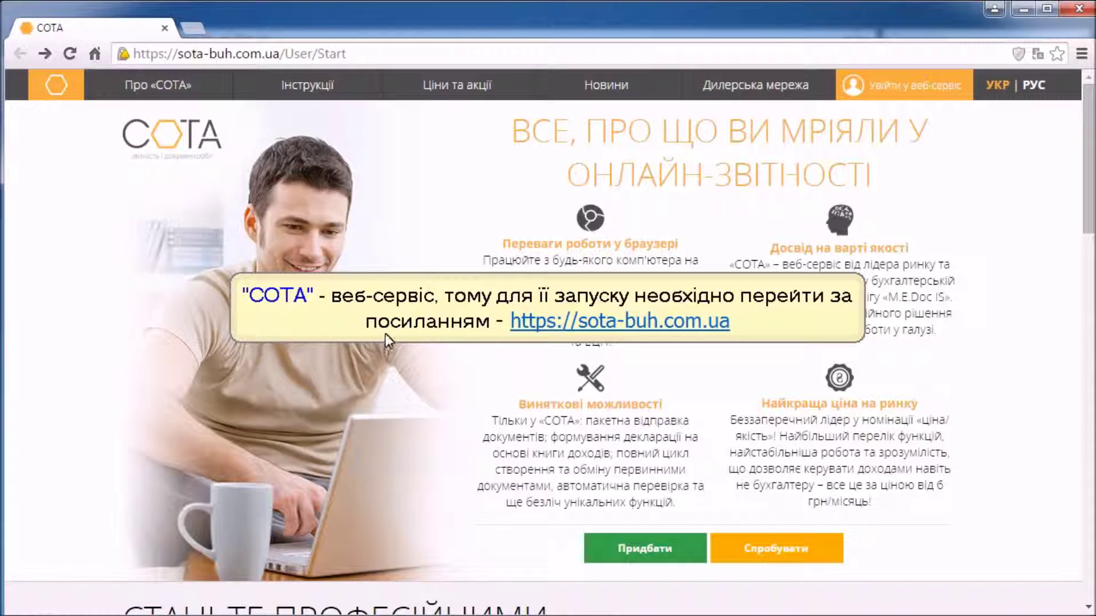
Step: Go to the web service's login page and download the cryptoprovider installer unicrypth.exe to the Загрузки folder
left_click(903, 90)
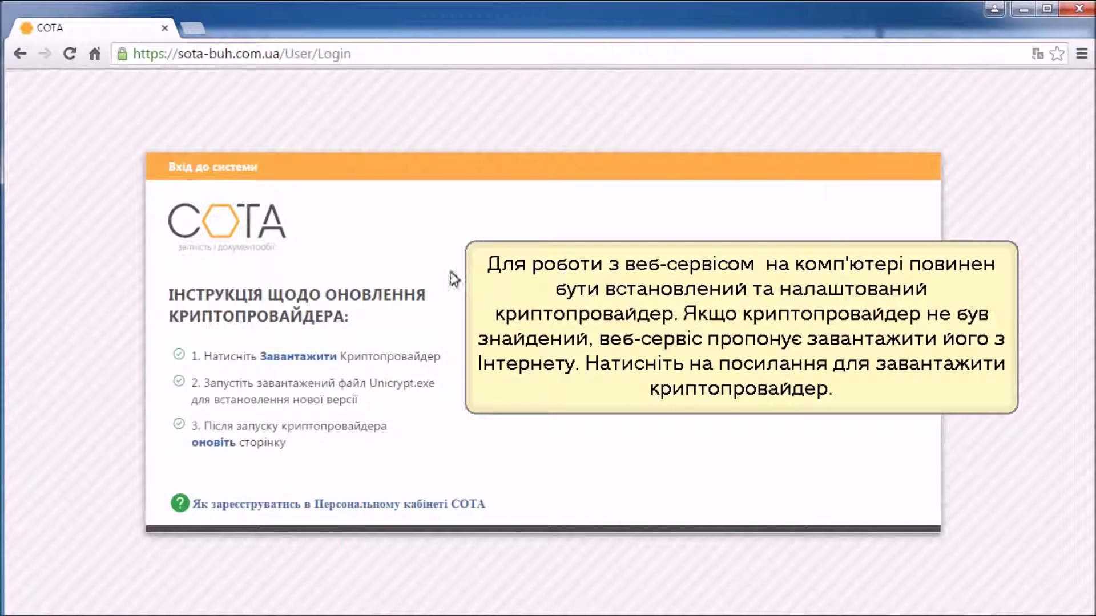
left_click(309, 357)
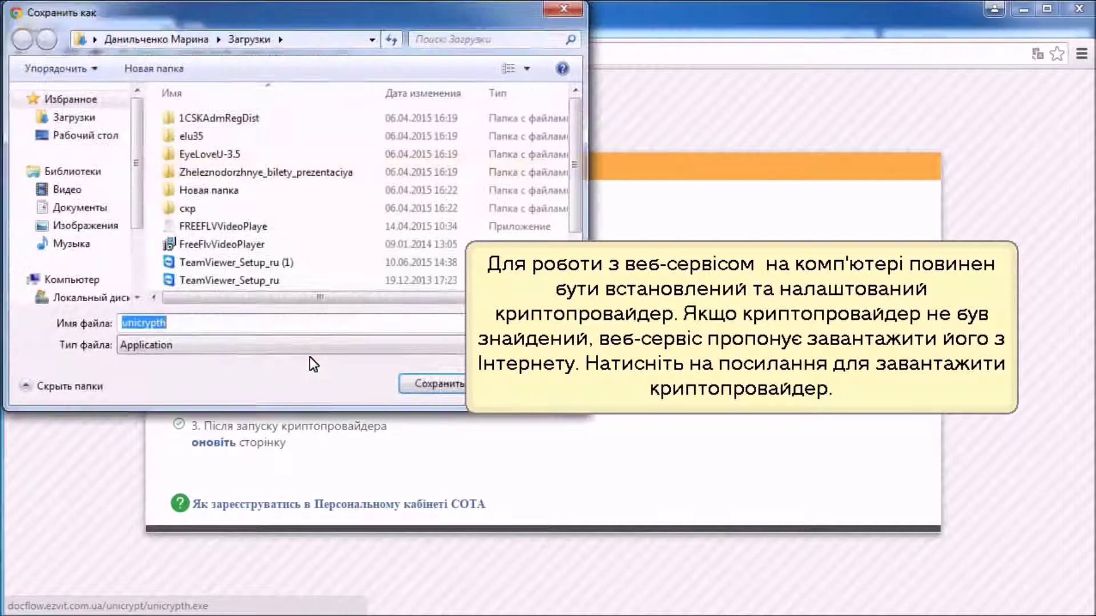
left_click(429, 379)
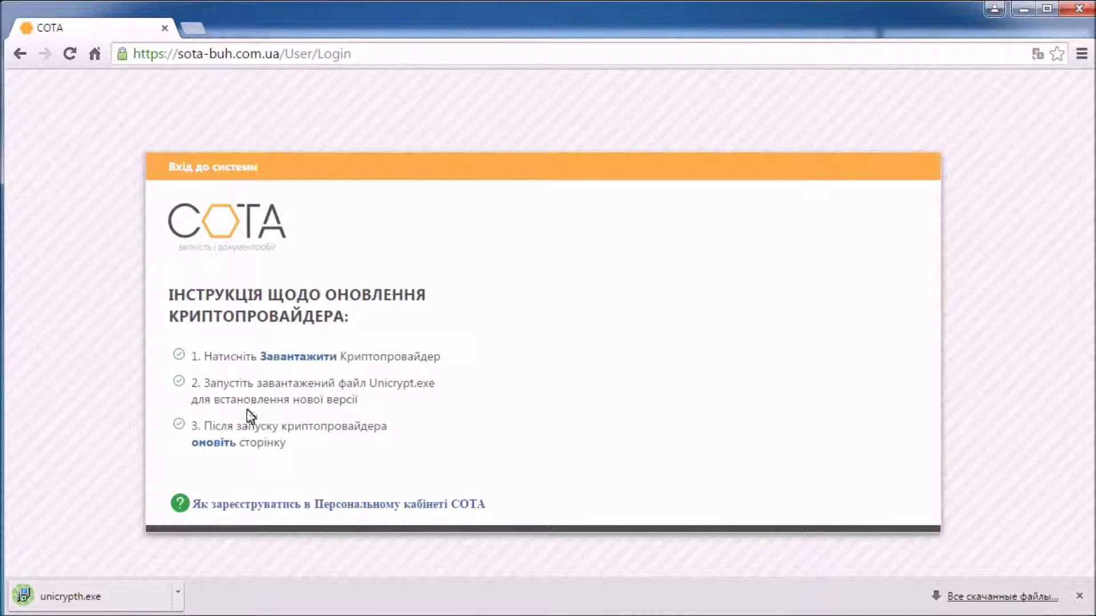
Step: Run the downloaded unicrypth.exe, allow it to start, and complete the installation of the universal crypto library HTTP server
left_click(111, 599)
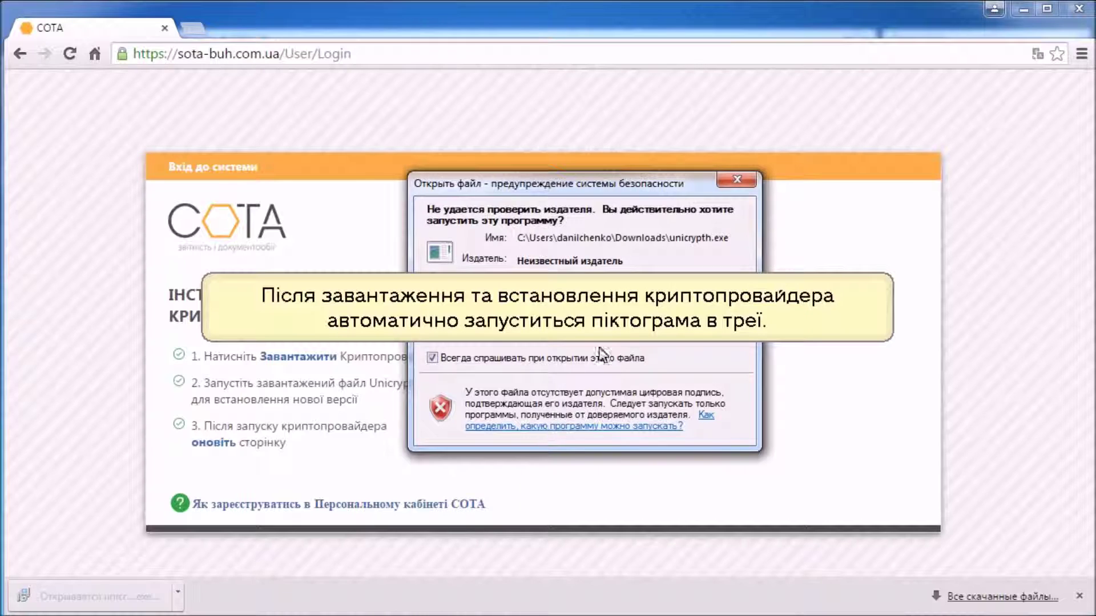
left_click(624, 338)
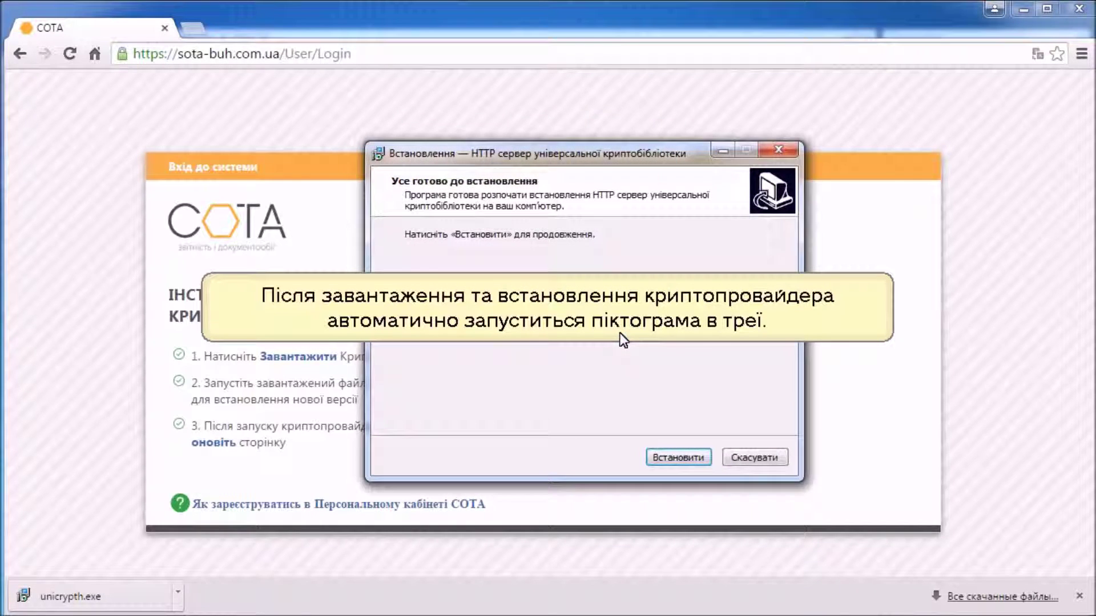
left_click(676, 458)
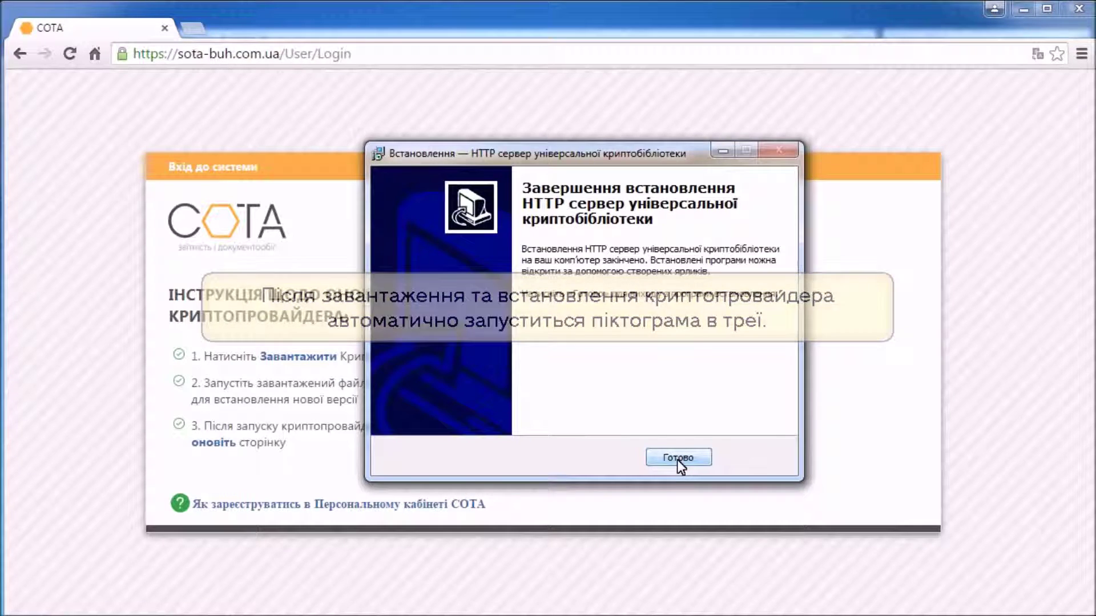
left_click(678, 460)
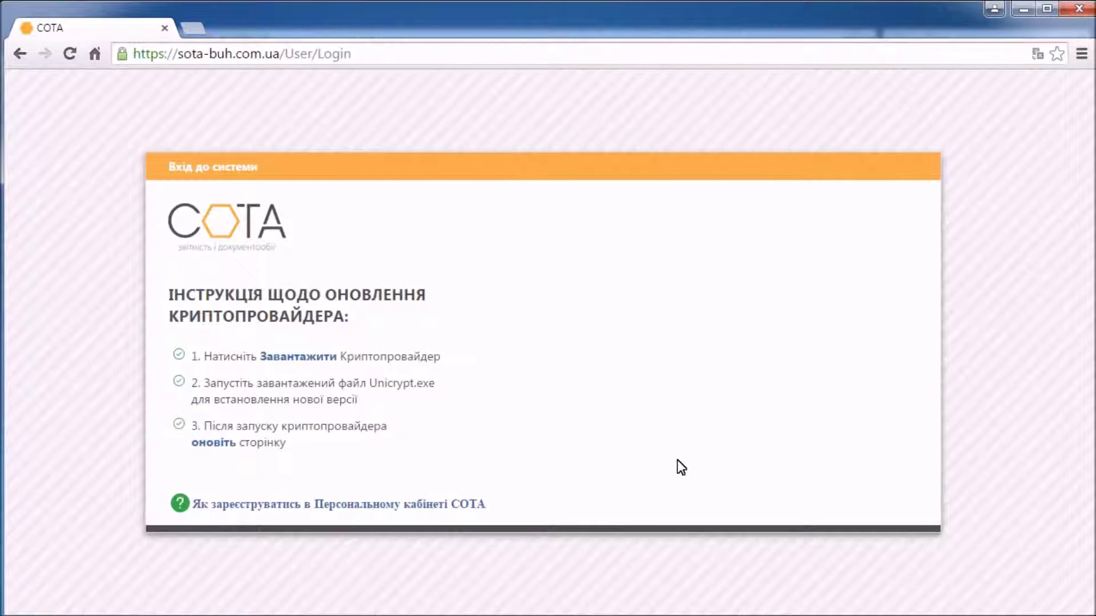
Step: Open the command list of the cryptoprovider running in the system tray
left_click(998, 615)
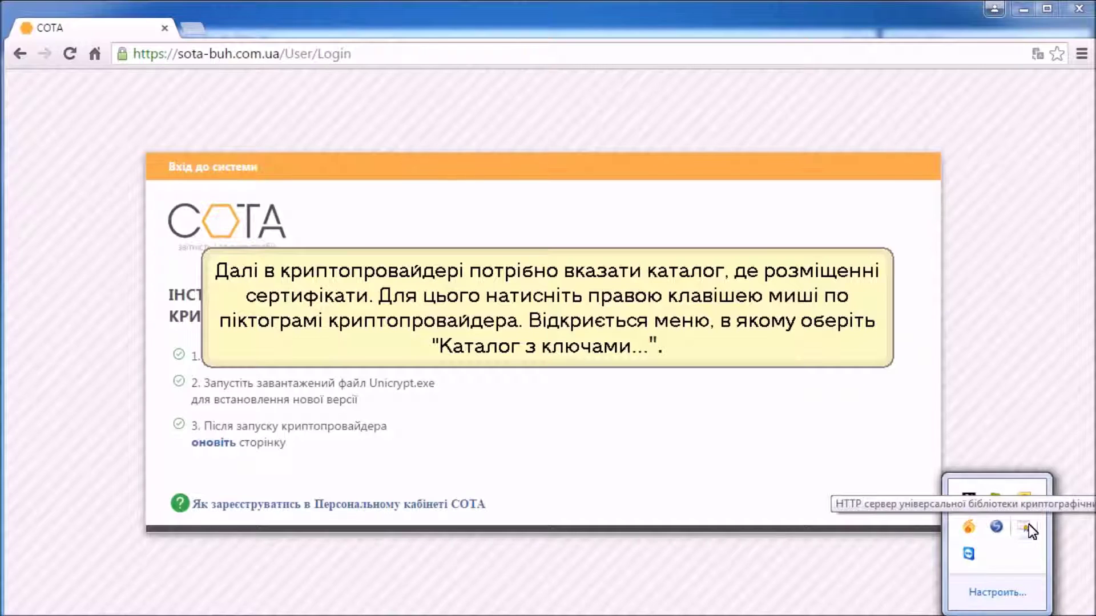
right_click(1028, 524)
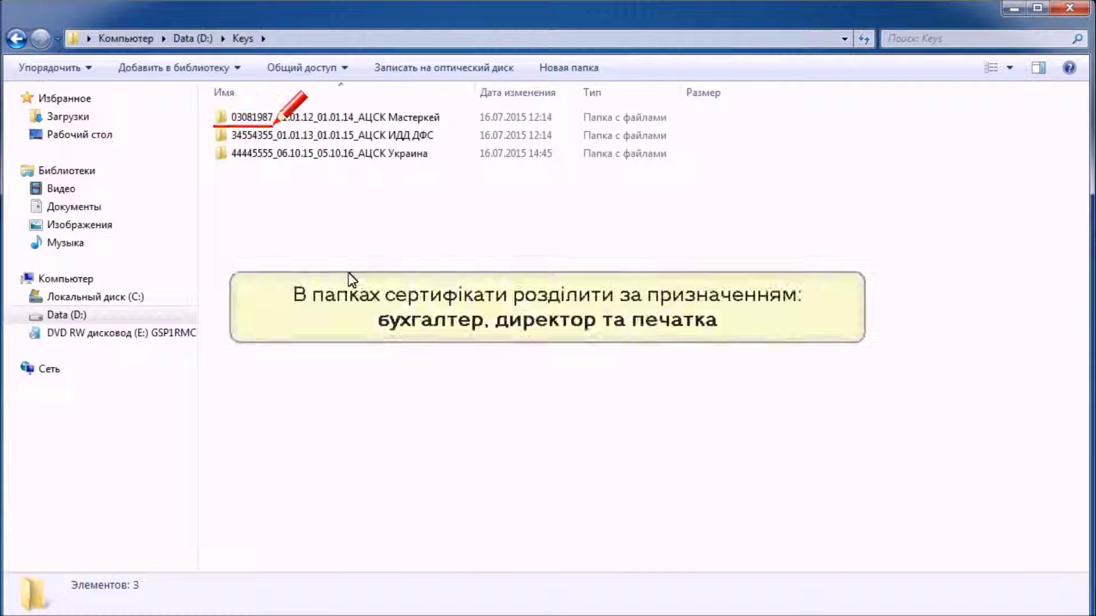
Step: In Windows Explorer, examine the key and certificate files in the Бухгалтер, Директор and Печать subfolders of the АЦСК Мастеркей folder in D:\Keys
left_click(360, 121)
double_click(360, 121)
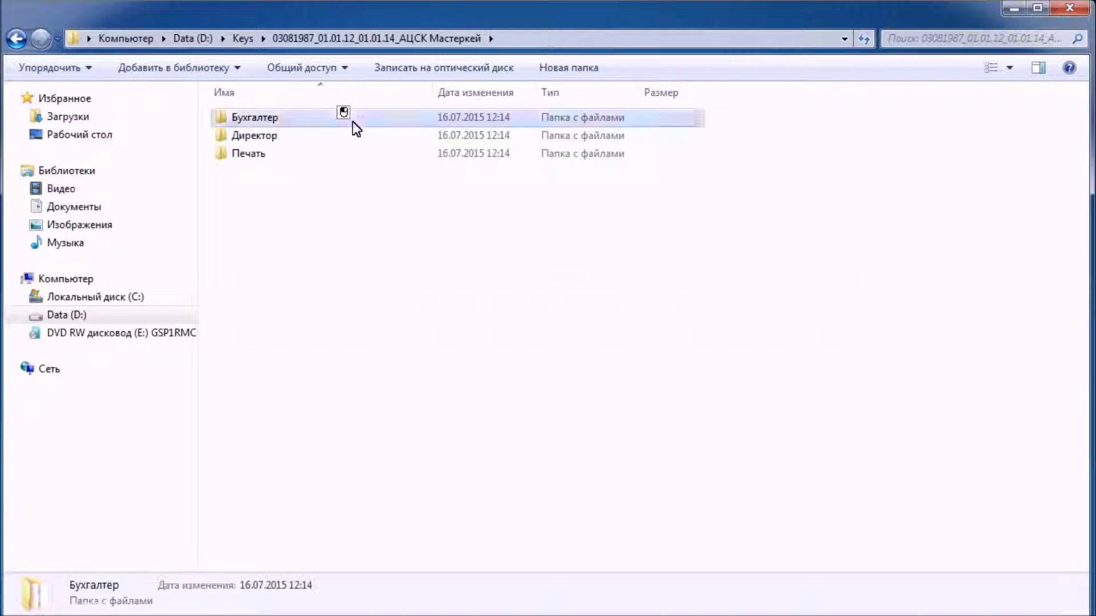
double_click(351, 121)
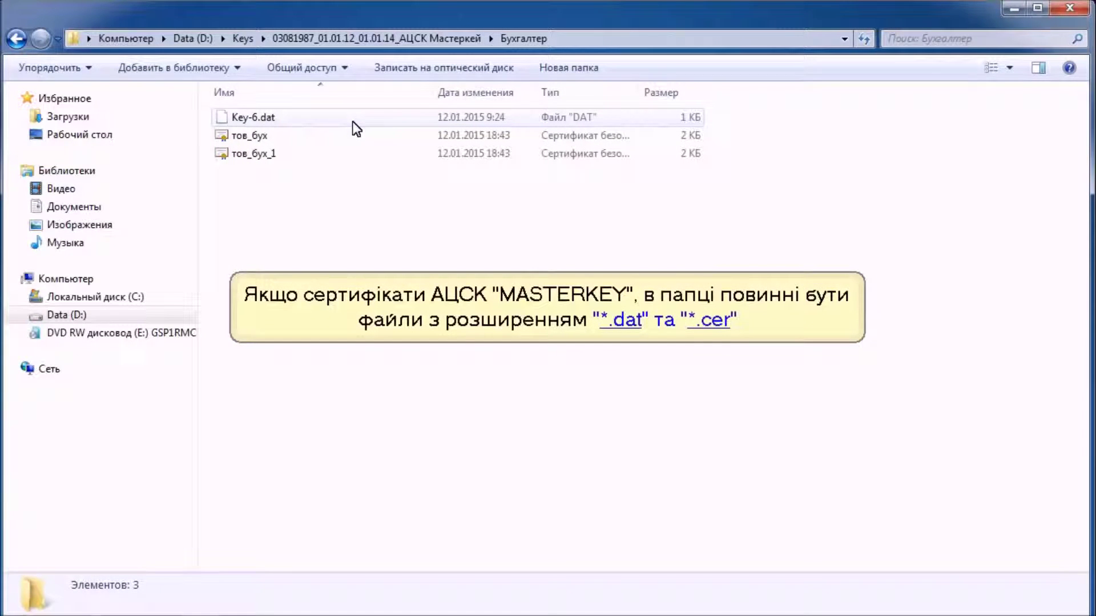
left_click(365, 200)
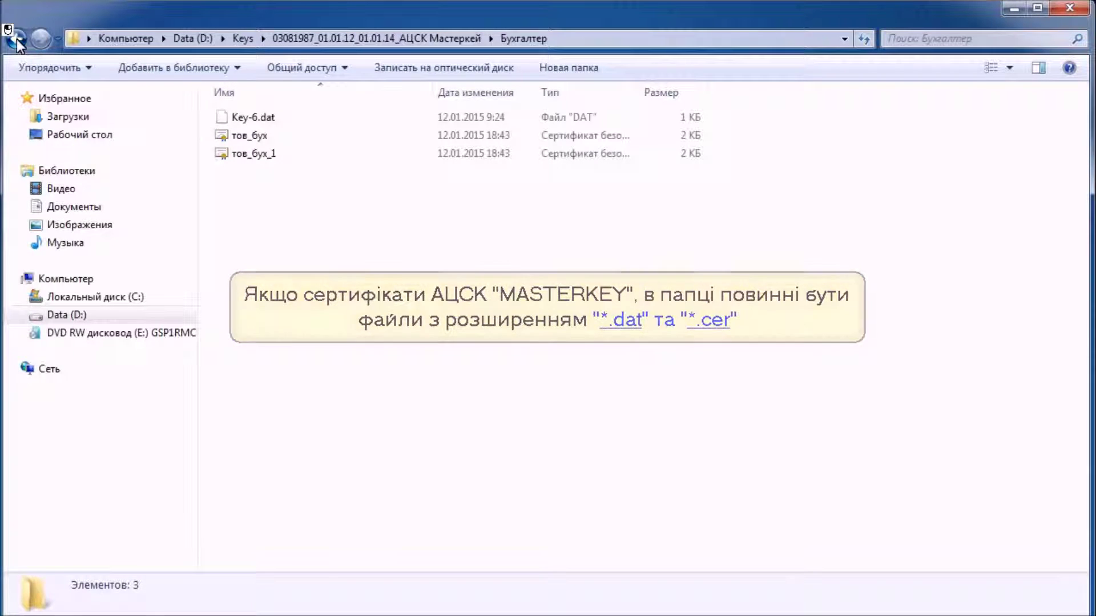
key("BackSpace")
double_click(240, 137)
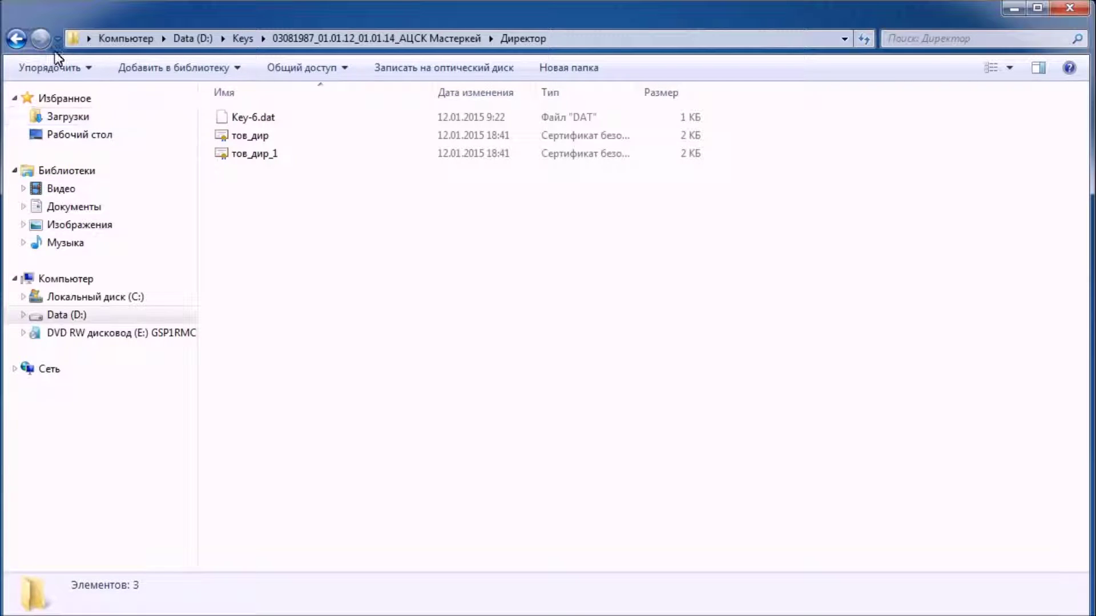
left_click(17, 40)
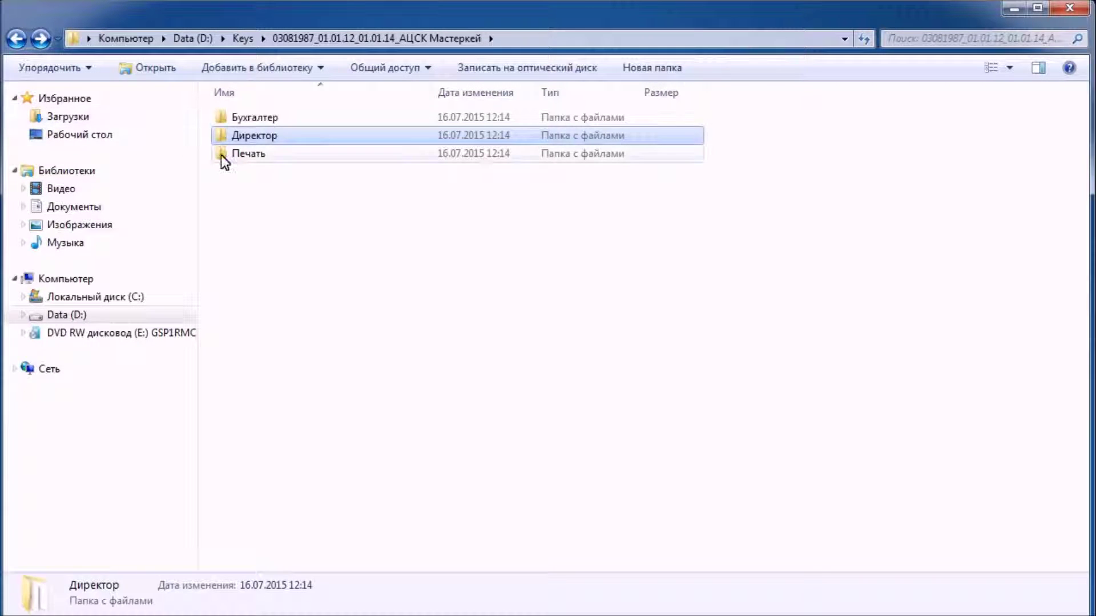
double_click(228, 153)
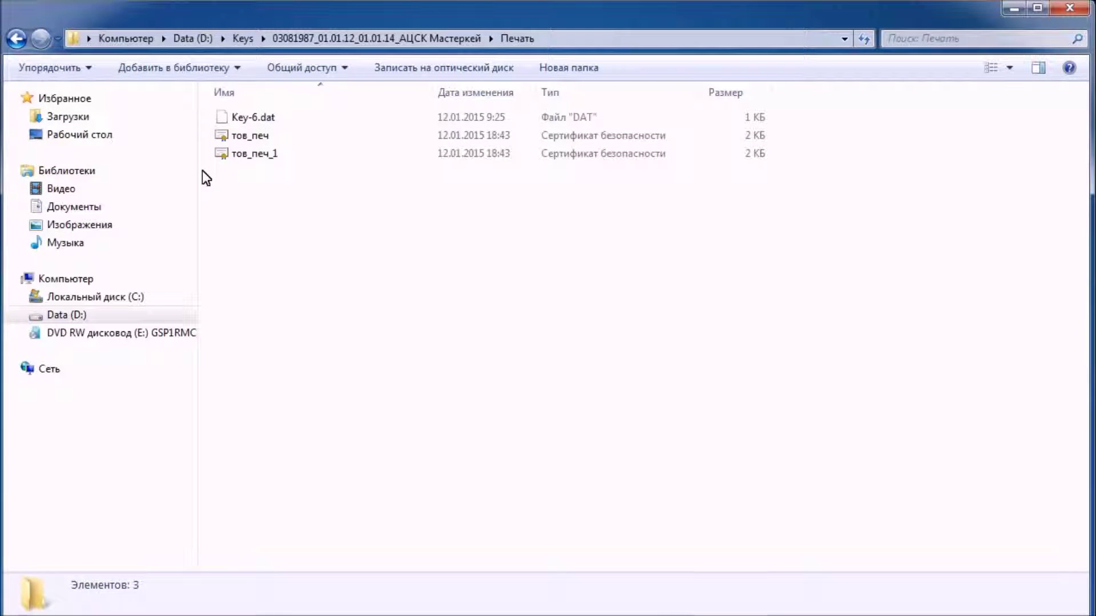
left_click(16, 40)
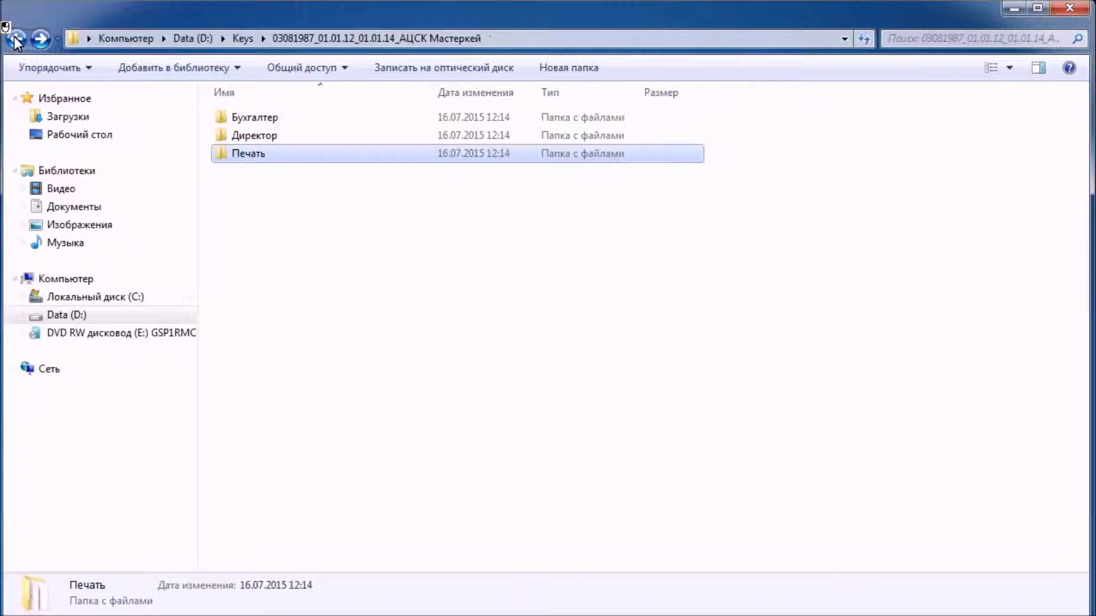
left_click(15, 39)
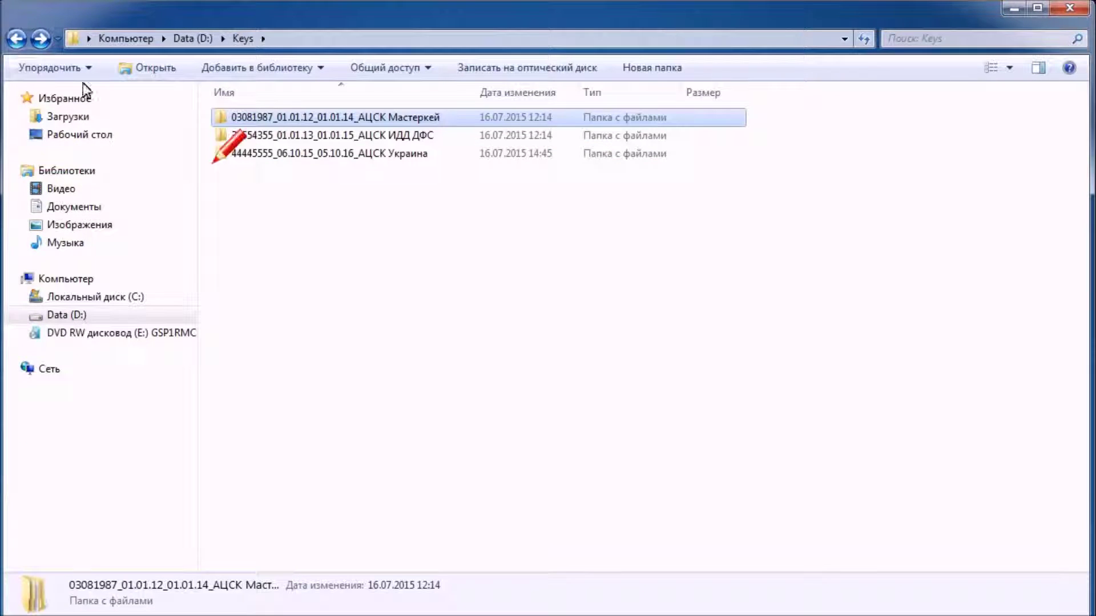
Step: Examine the files in the АЦСК Украина folder and in the бухгалтер, директор and печатка subfolders of the АЦСК ИДД ДФС folder
double_click(247, 154)
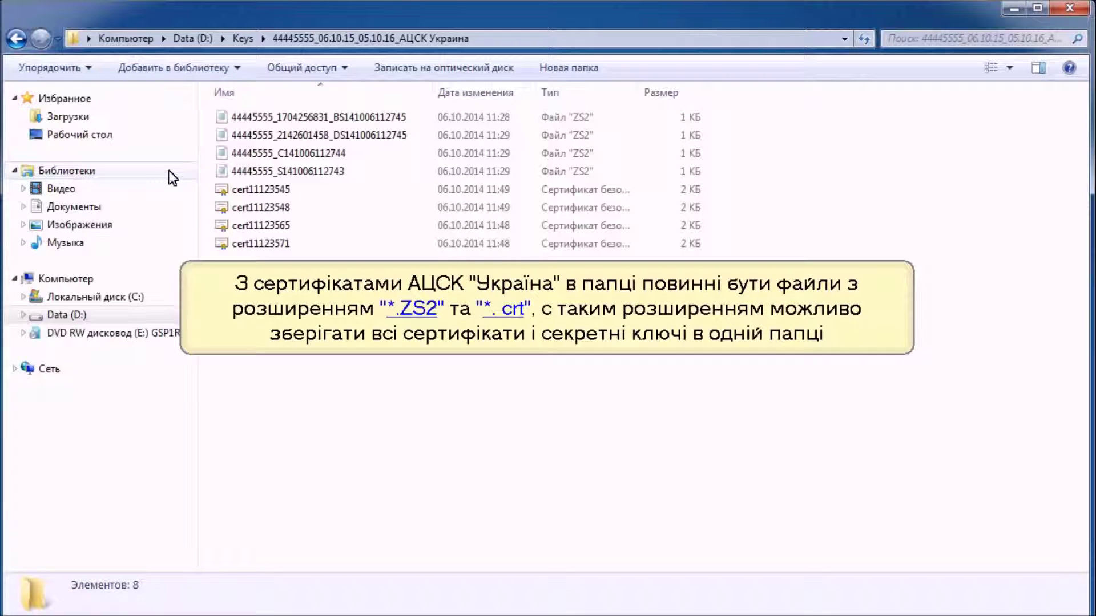
left_click(23, 45)
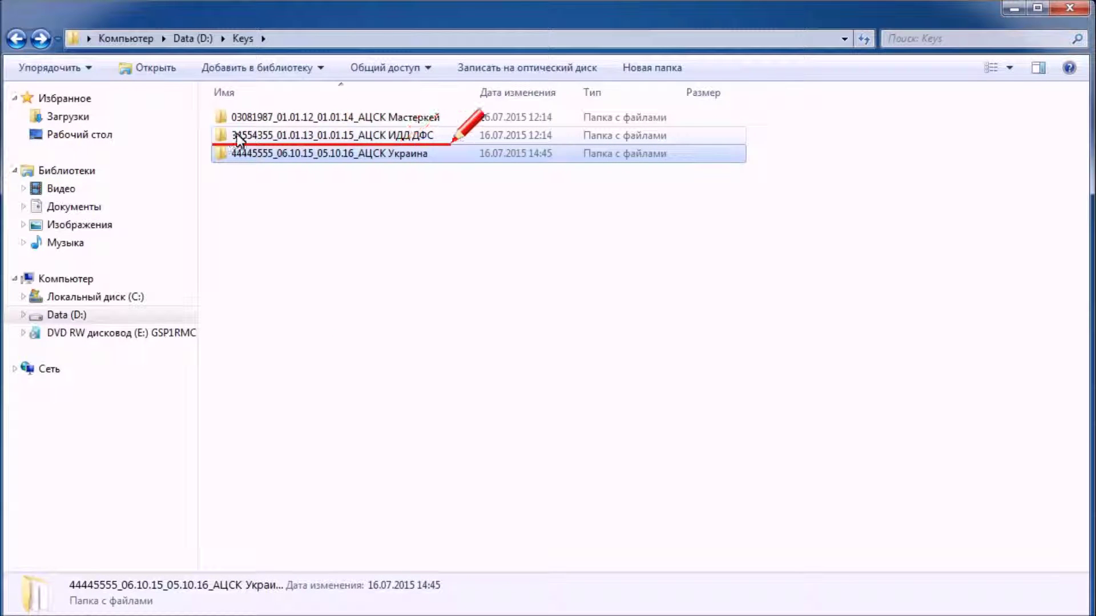
double_click(231, 135)
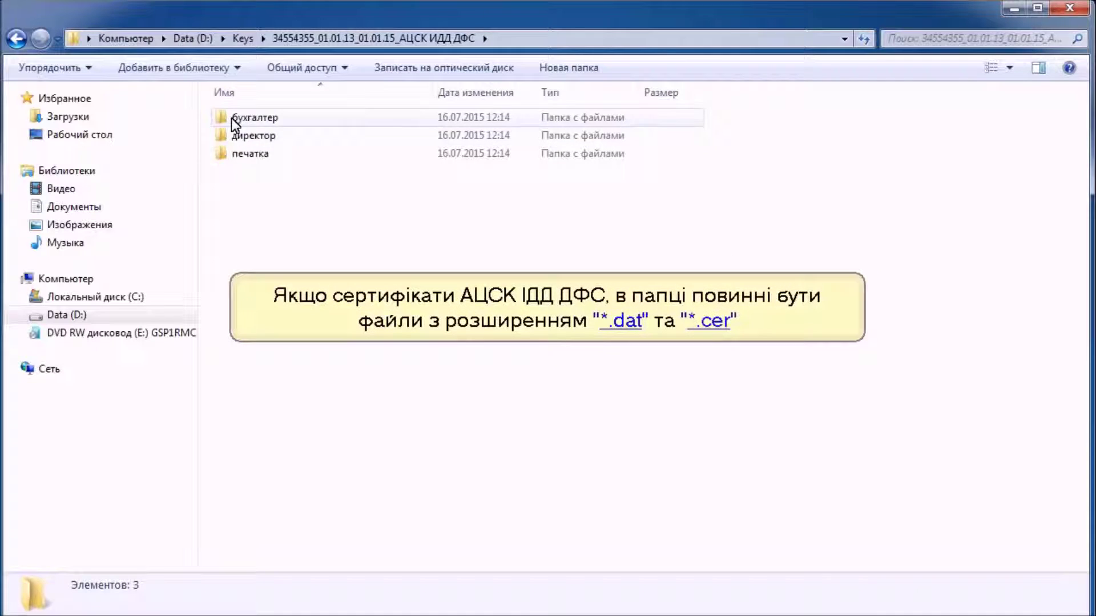
double_click(231, 117)
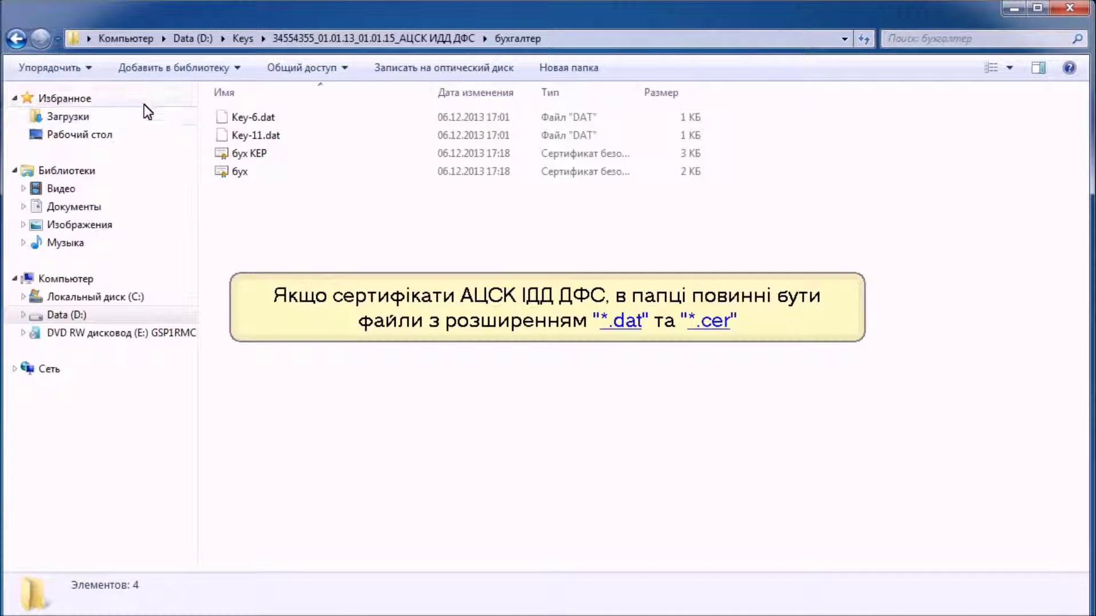
left_click(19, 39)
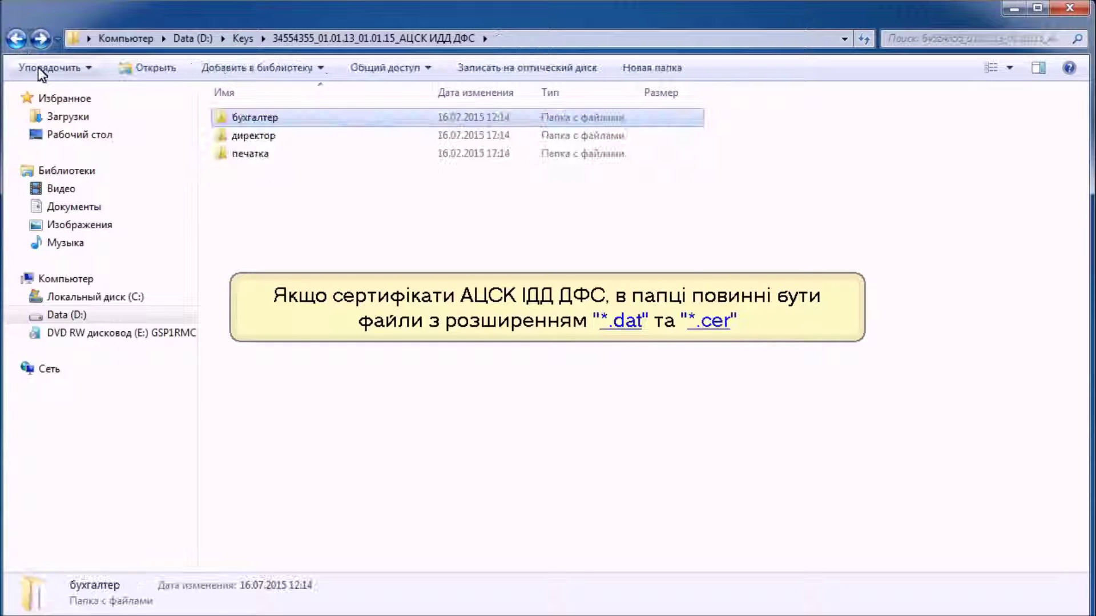
double_click(249, 138)
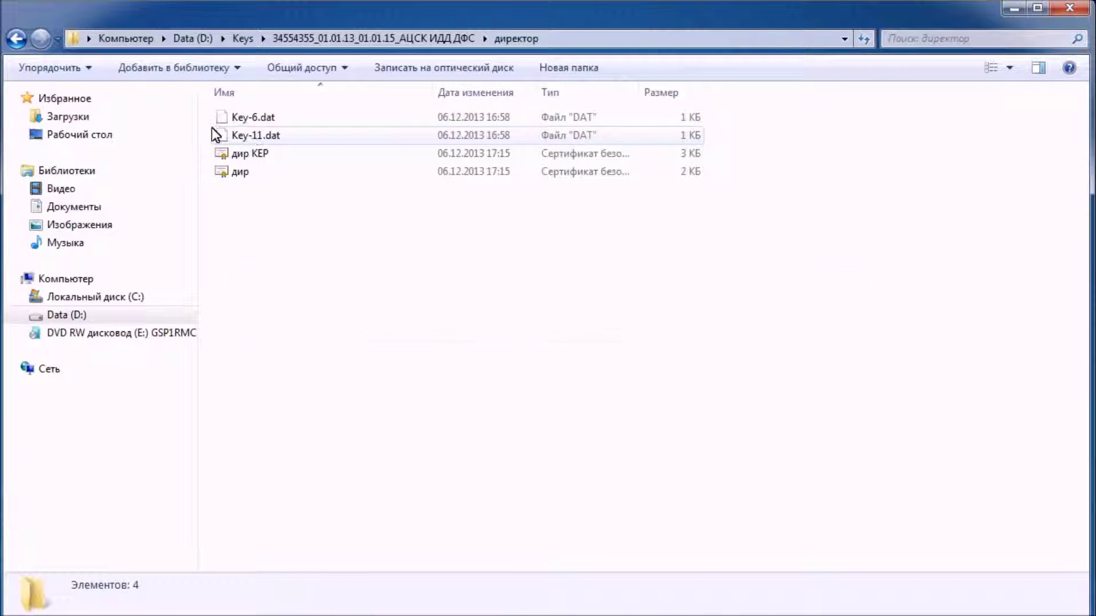
left_click(19, 38)
double_click(238, 155)
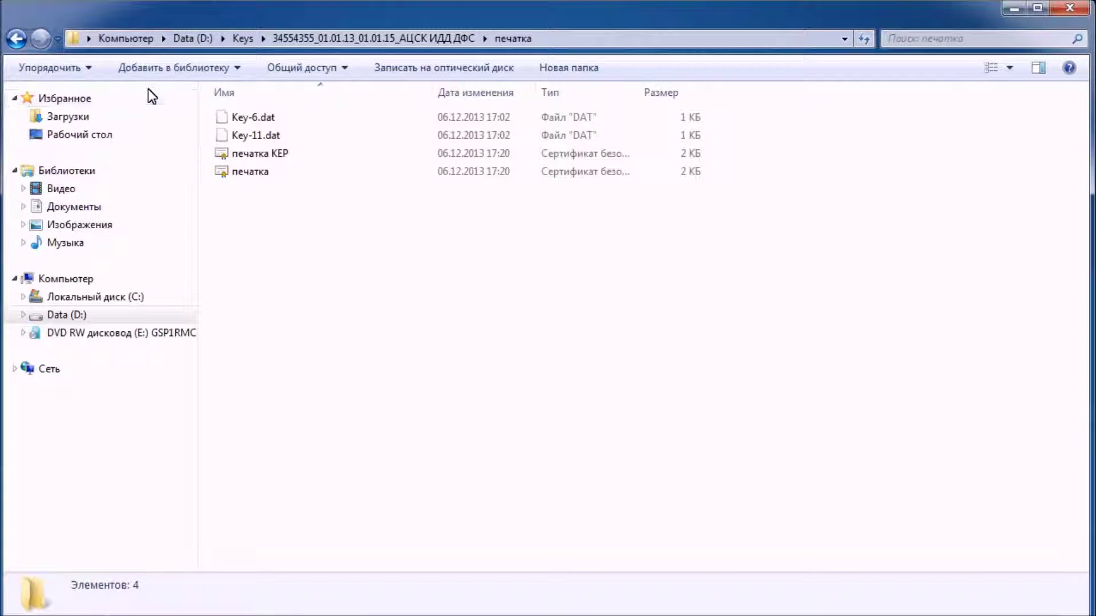
left_click(13, 42)
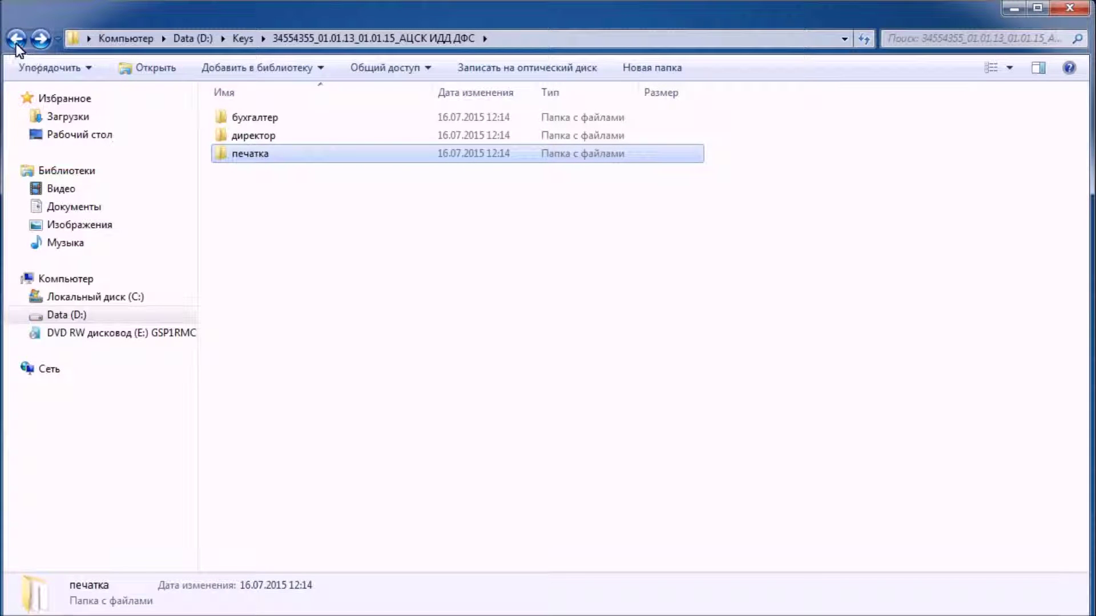
left_click(16, 40)
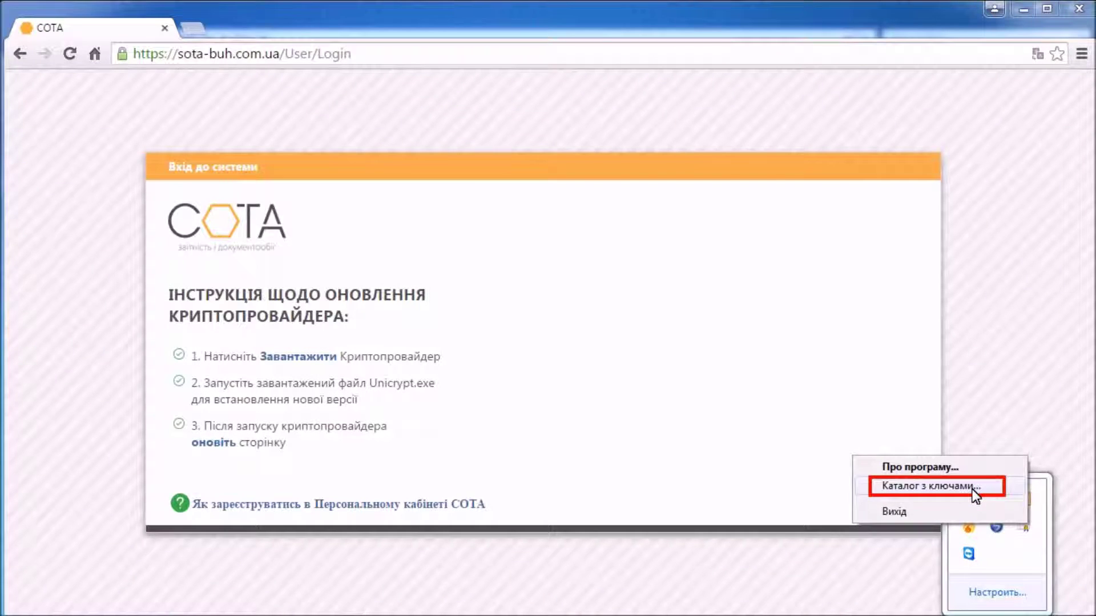
Step: Back in the cryptoprovider, set its key catalogue to the main Keys folder on Data (D:)
left_click(973, 489)
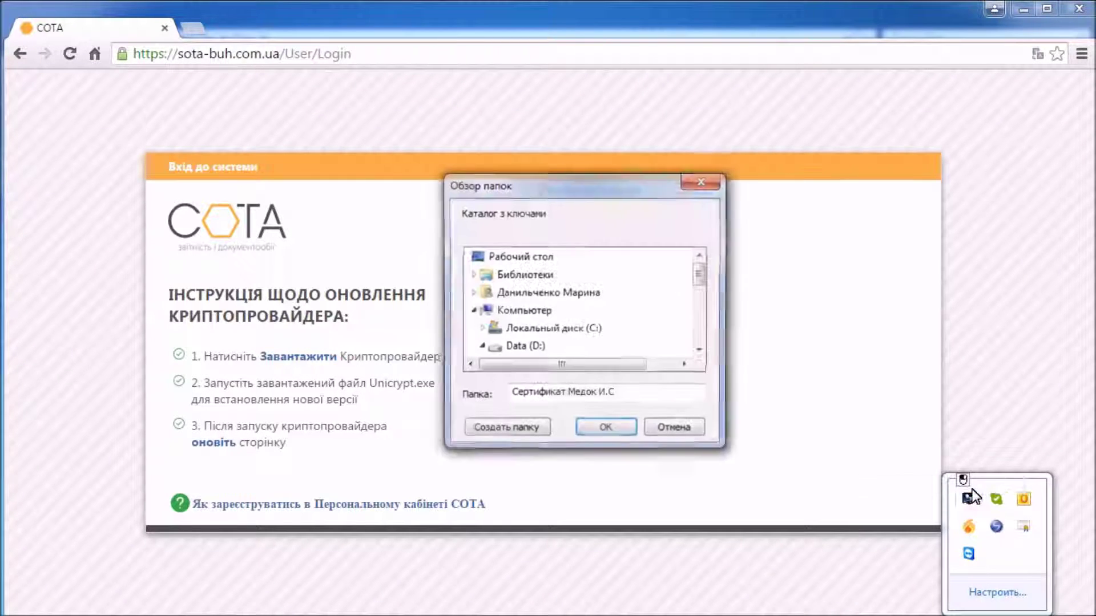
left_click(480, 346)
scroll(702, 279, "down", 2)
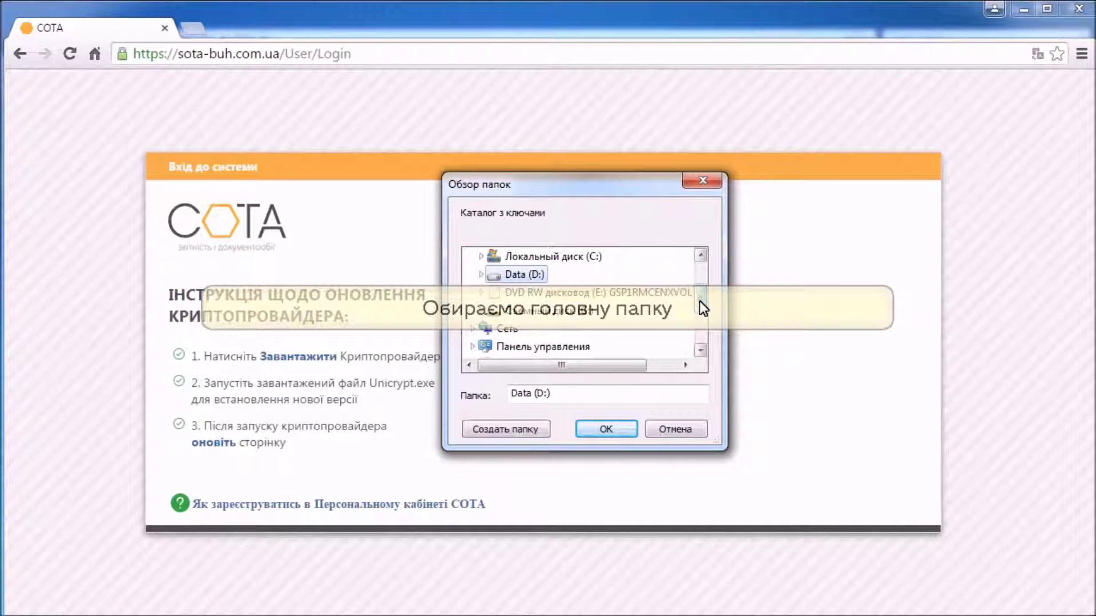
left_click(482, 275)
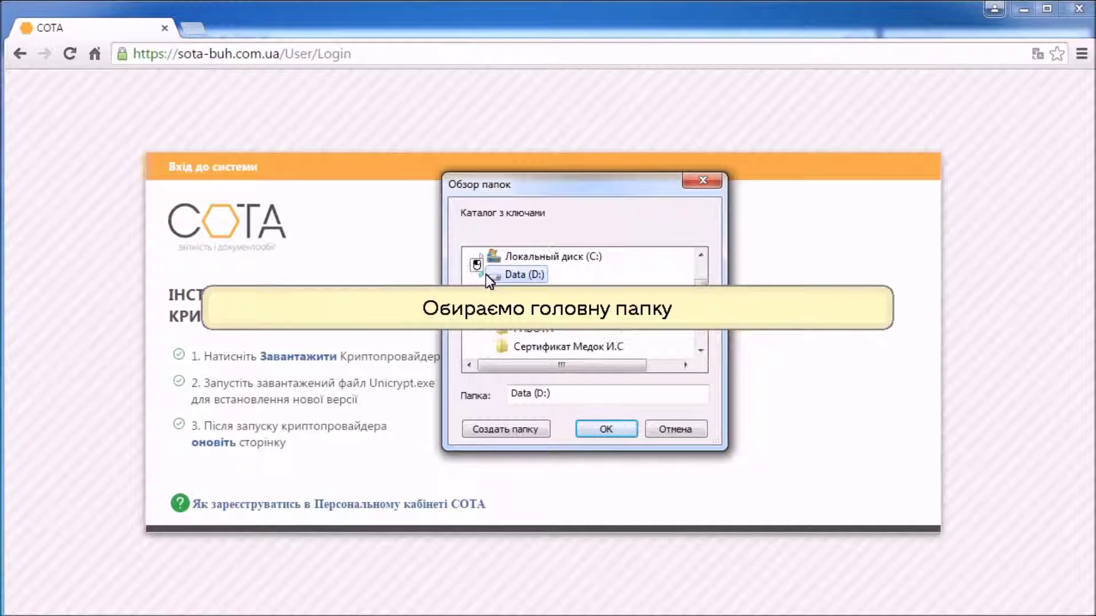
left_click(500, 292)
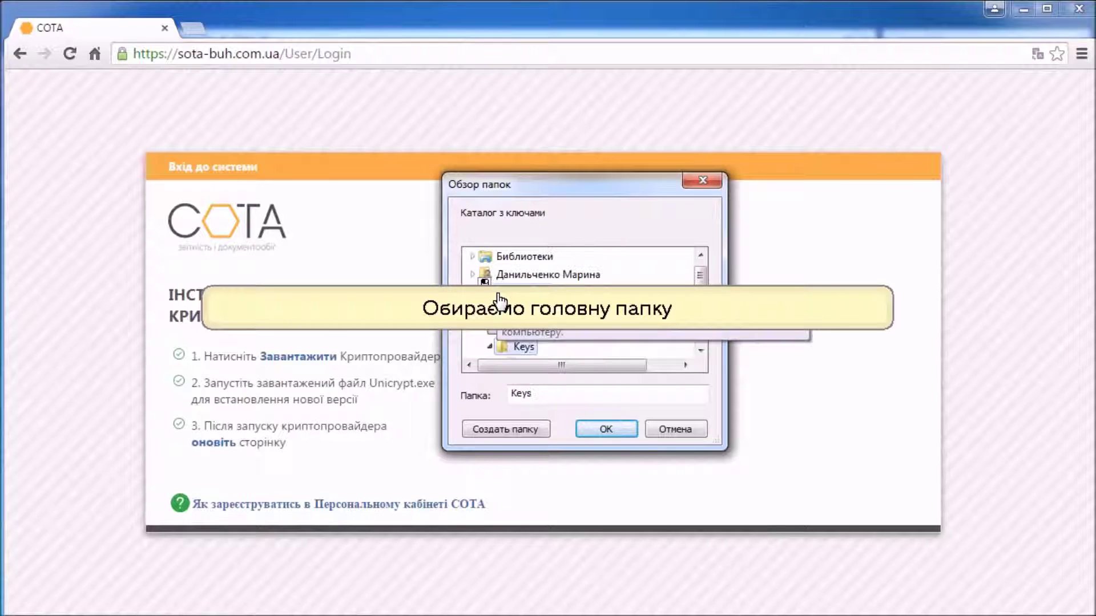
left_click_drag(701, 276, 702, 291)
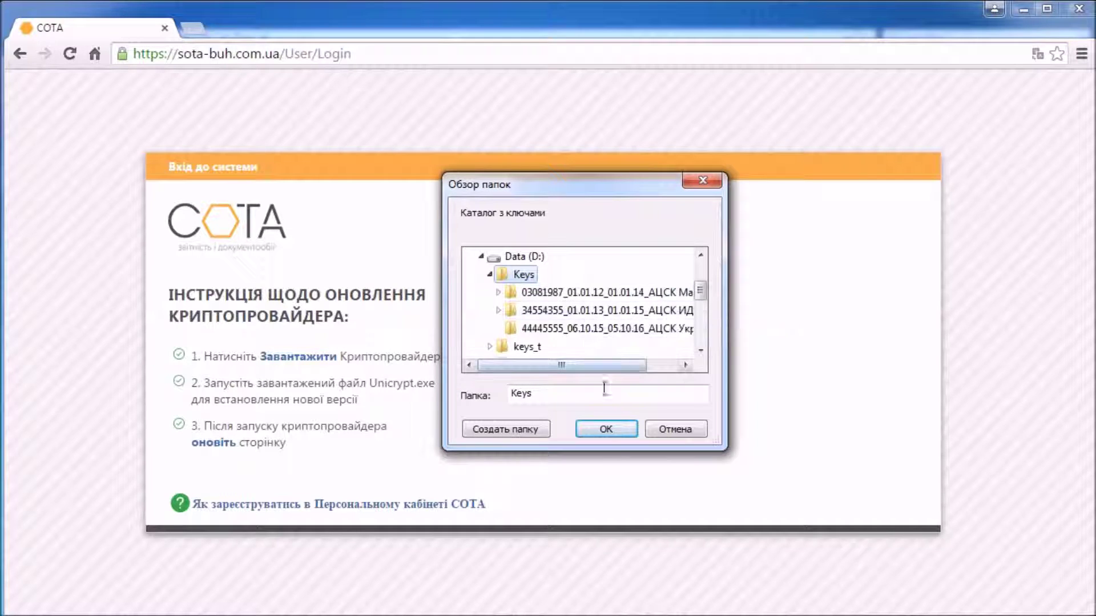
left_click(608, 429)
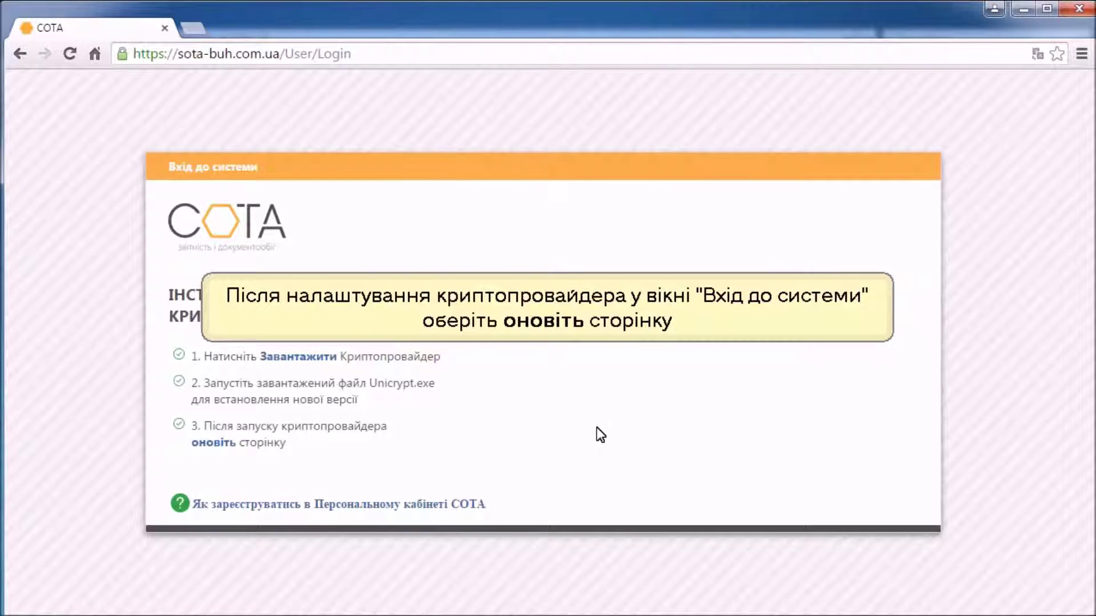
Step: Refresh the login page and choose Печатка установи as the type of the first certificate in the list
left_click(207, 445)
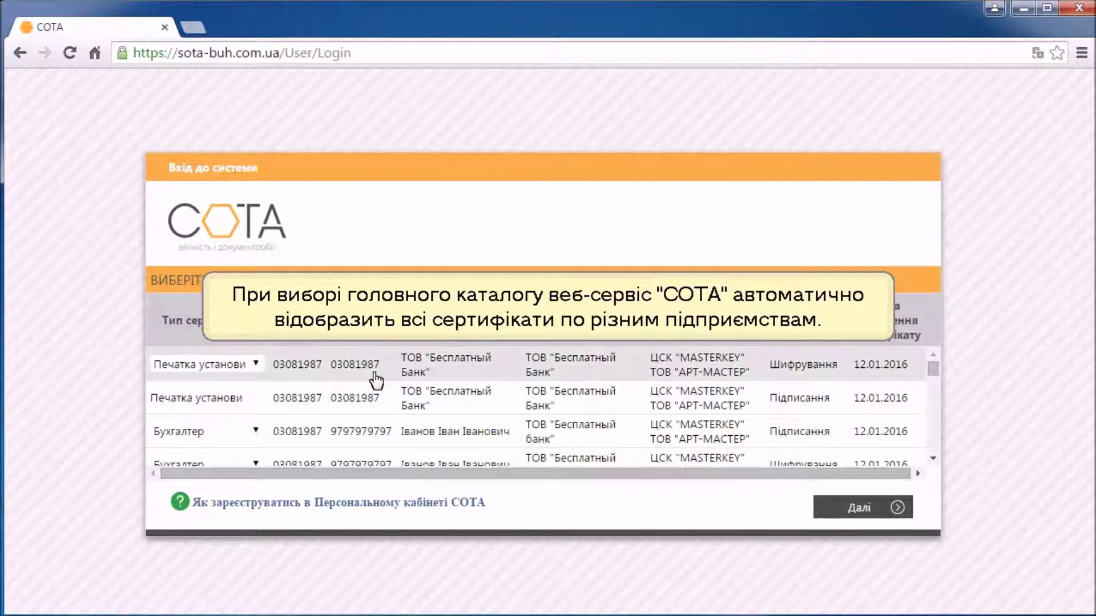
left_click(258, 362)
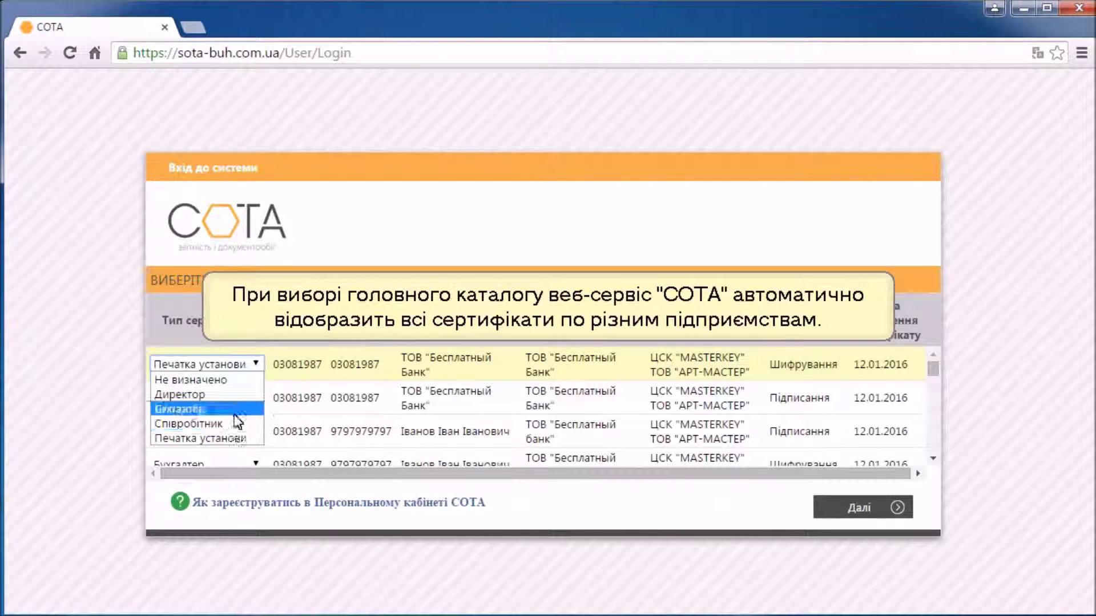
left_click(233, 438)
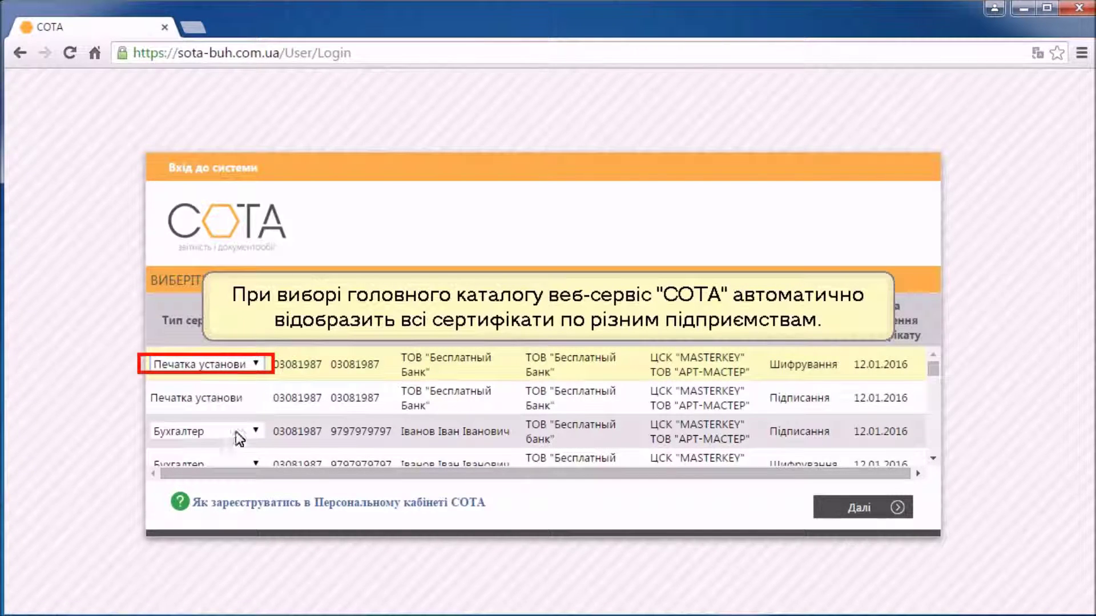
Step: Choose Бухгалтер as the type of the accountant's encryption certificate and Директор for the director's signing certificate of ТОВ "Бесплатный банк"
scroll(244, 416, "down", 2)
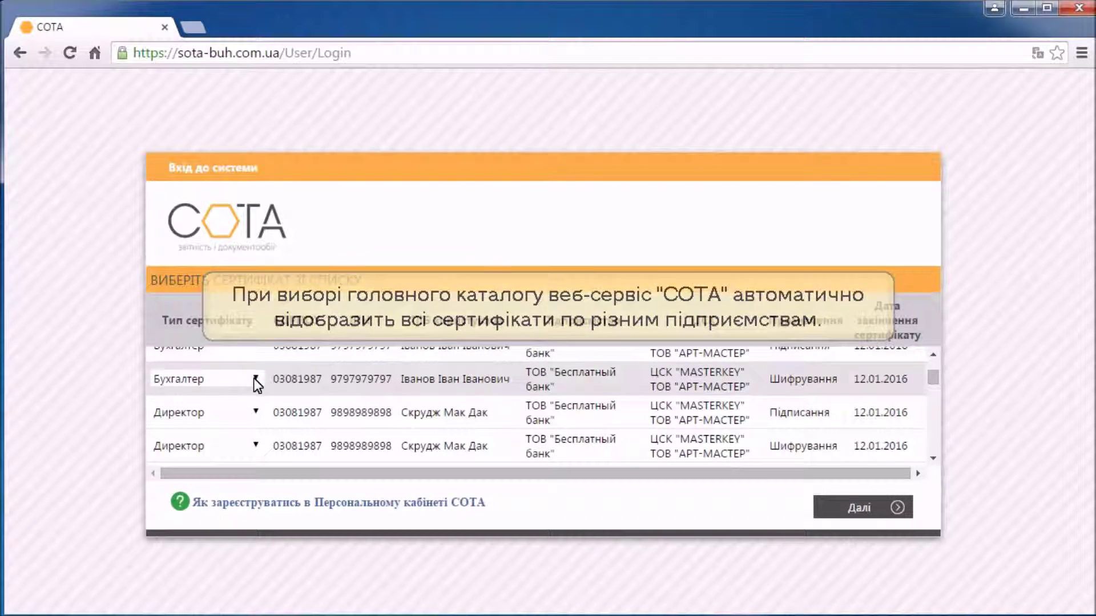
left_click(255, 378)
left_click(239, 427)
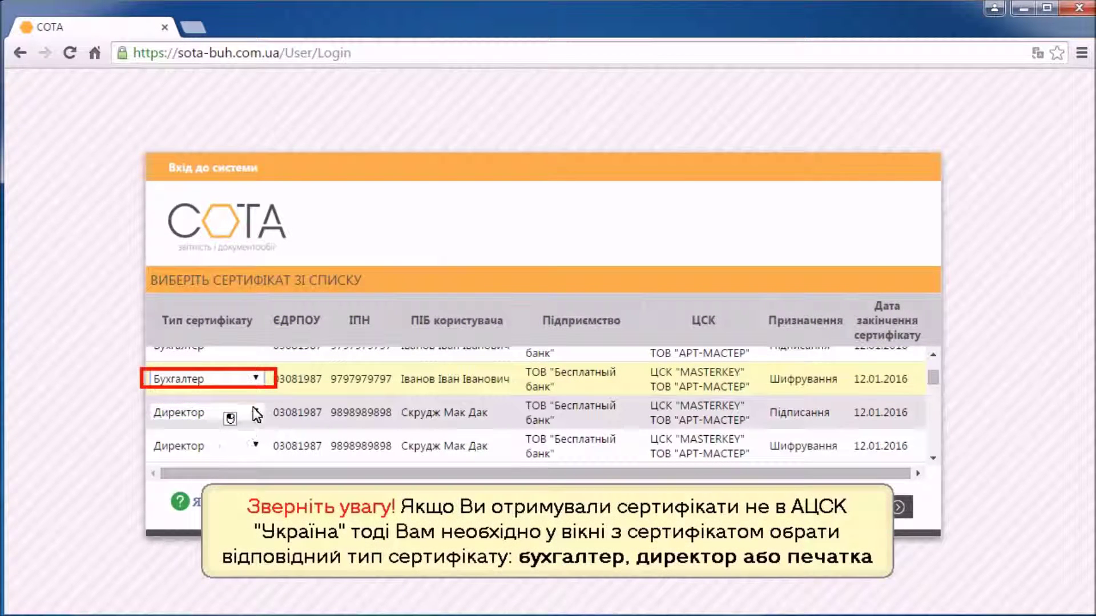
left_click(256, 411)
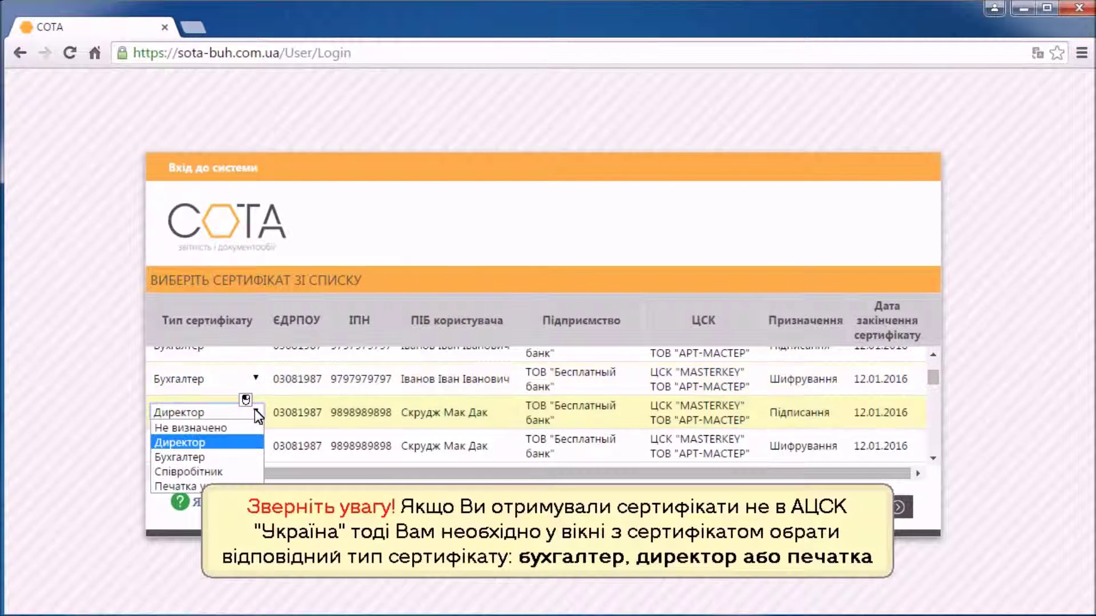
left_click(231, 442)
Step: Choose Директор as the type of the first personal signing certificate listed after the seal certificates of Приватне акціонерне товариство "Літак"
scroll(337, 411, "down", 2)
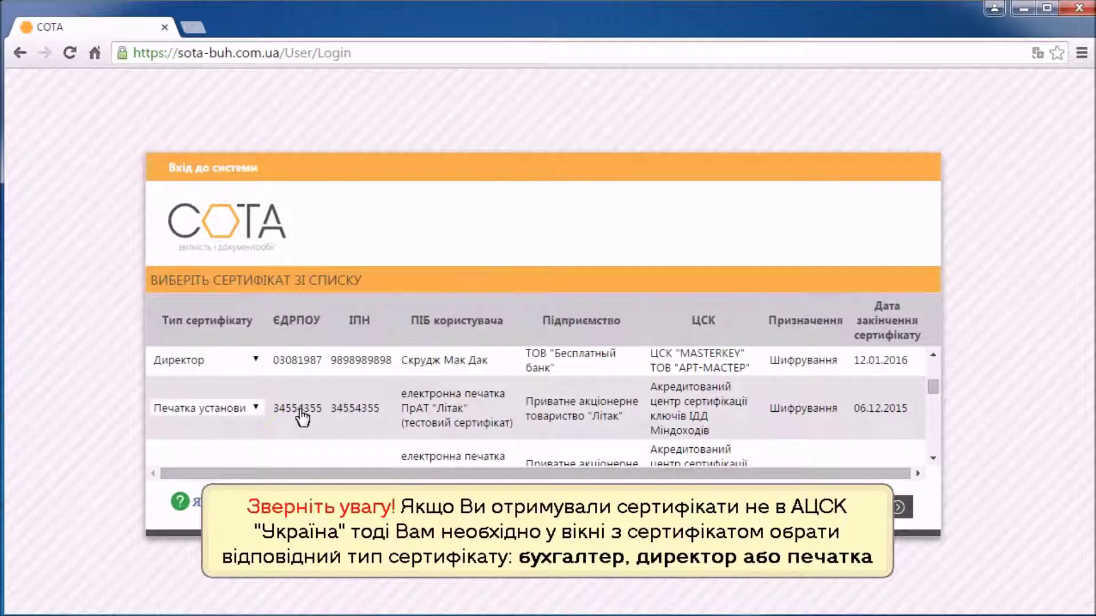
scroll(301, 420, "down", 3)
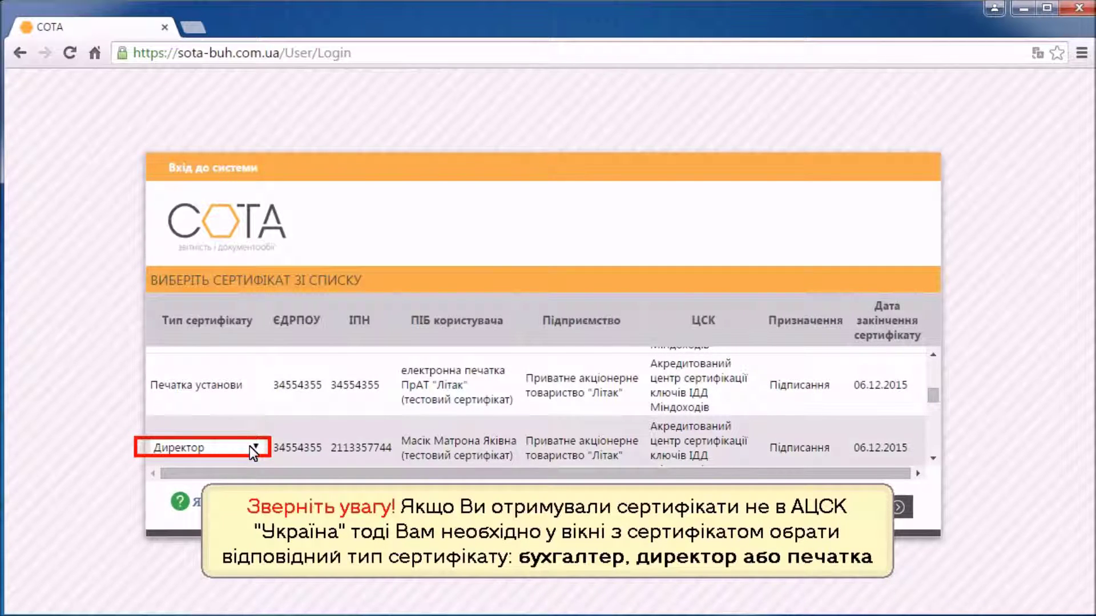
left_click(250, 446)
left_click(246, 474)
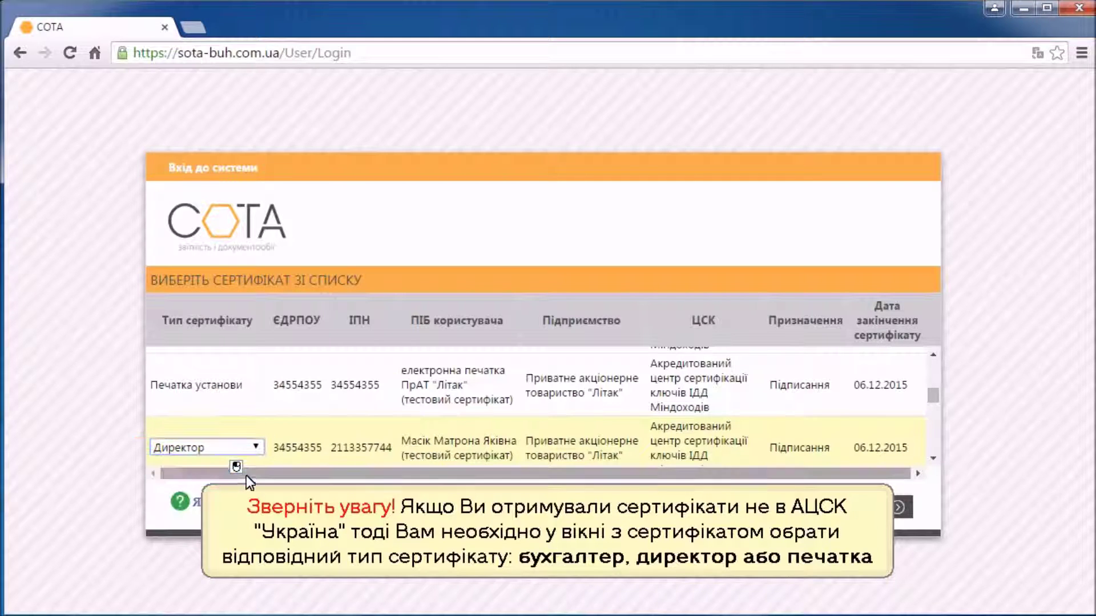
Step: Select the Печатка установи signing certificate of the "ЗРАЗОК" company, issued by АЦСК "Україна", and log in with its secret key password
scroll(258, 415, "down", 3)
scroll(261, 445, "down", 3)
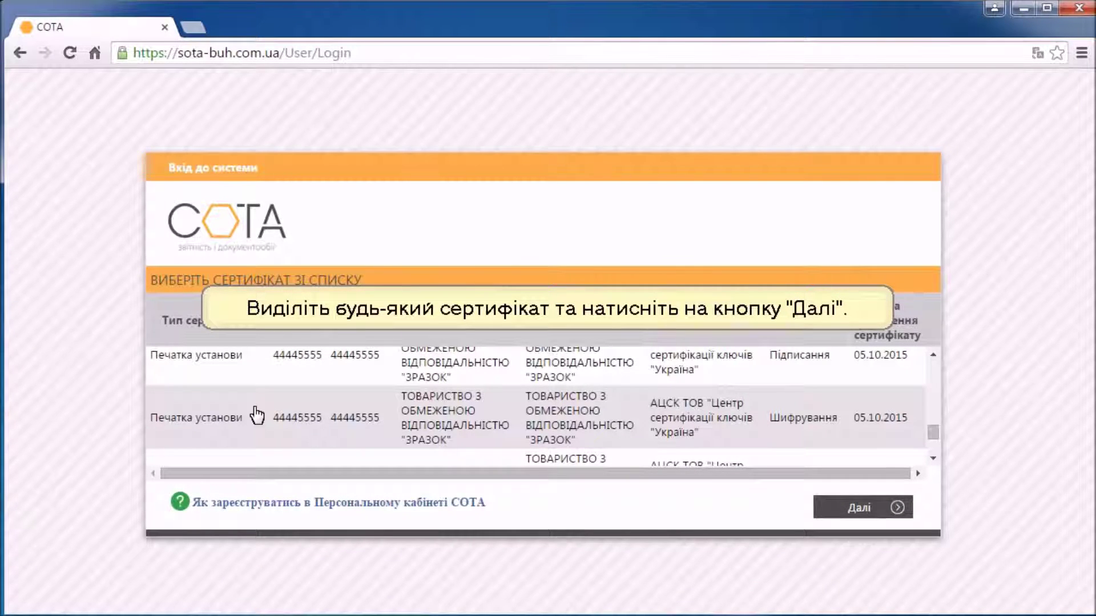
scroll(257, 409, "up", 2)
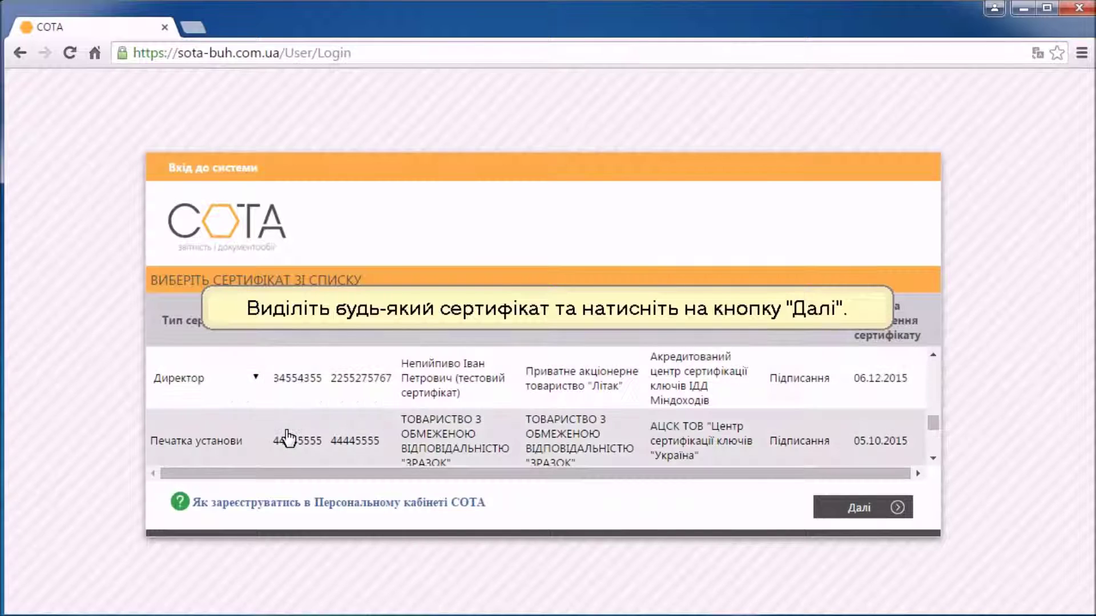
left_click(291, 438)
left_click(870, 507)
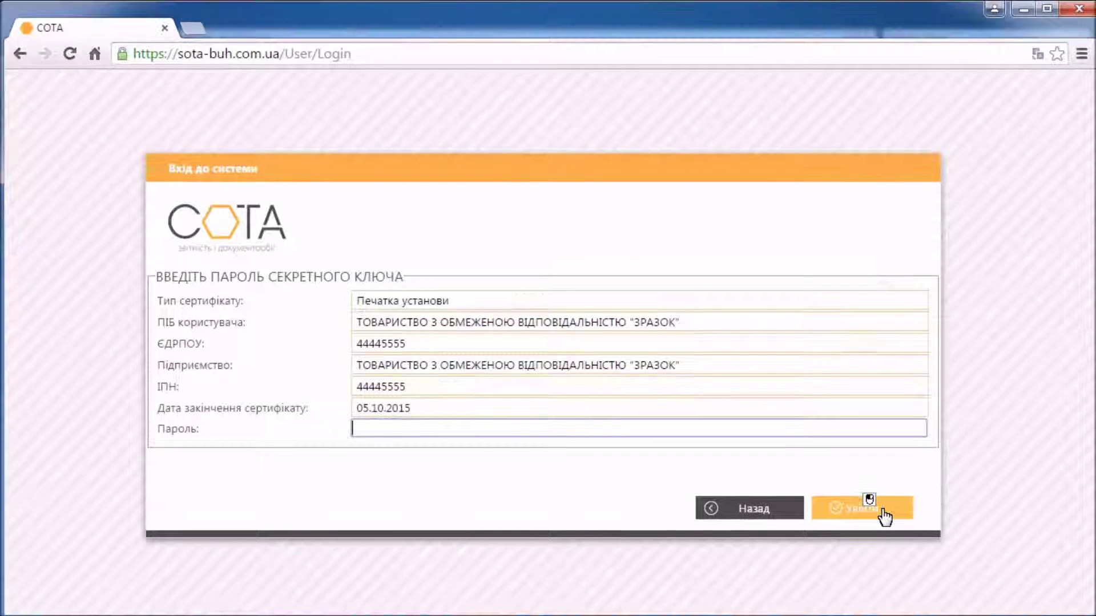
left_click(850, 513)
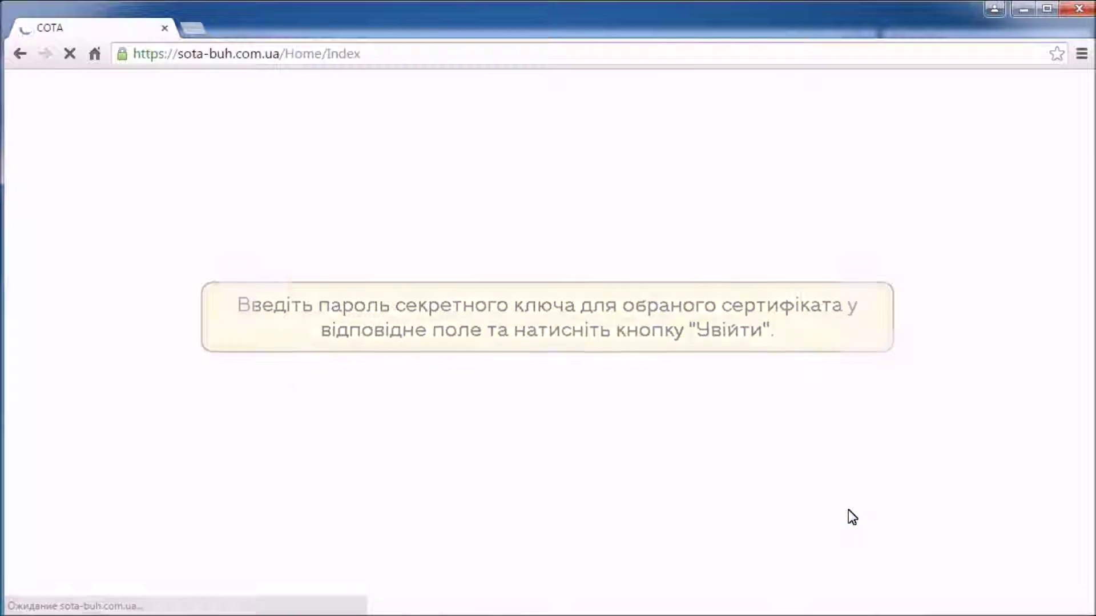